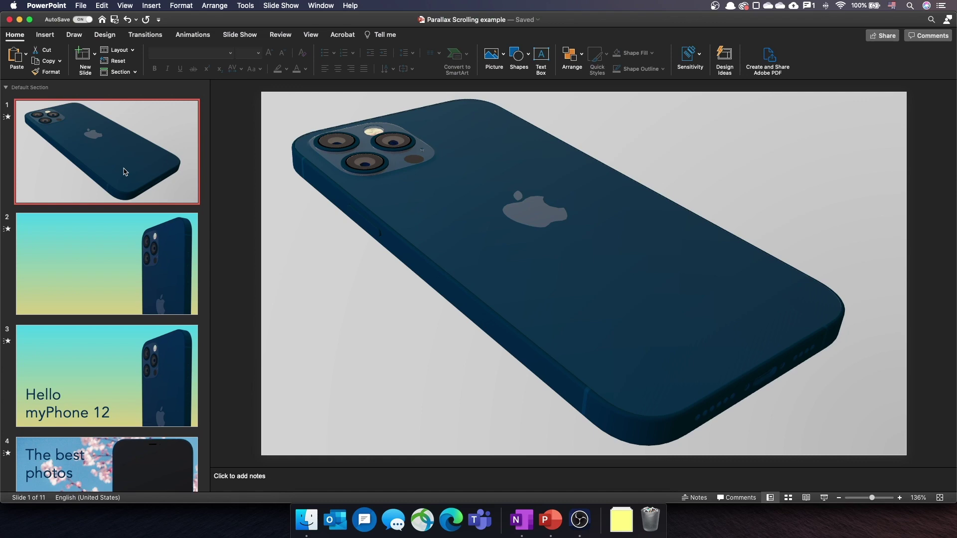
Step: Browse slides 2 through 10, then select all slides and view their Morph transition settings
{"action": "key", "text": "Down"}
{"action": "key", "text": "Down"}
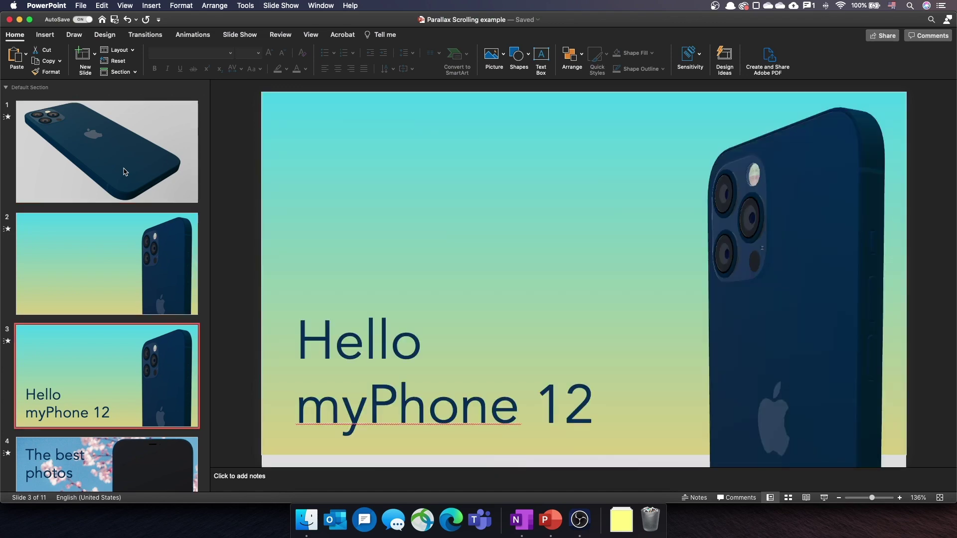
{"action": "key", "text": "Down"}
{"action": "key", "text": "Down"}
{"action": "key", "text": "Down"}
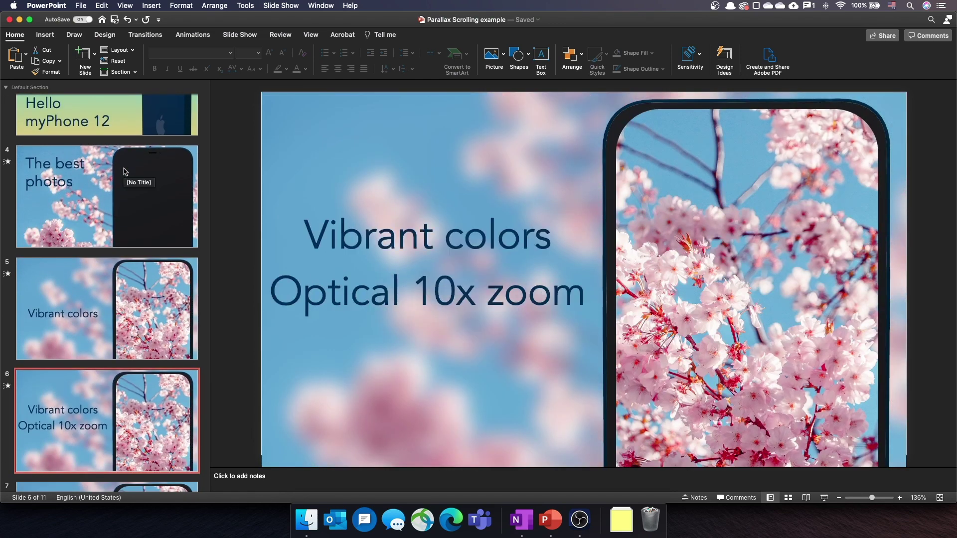
{"action": "key", "text": "Down"}
{"action": "key", "text": "Down"}
{"action": "key", "text": "Down"}
{"action": "key", "text": "Down"}
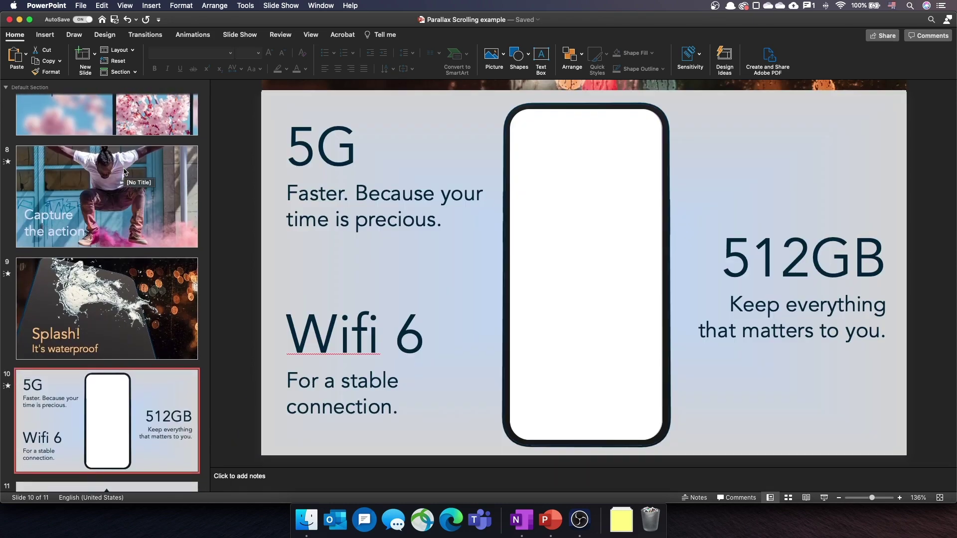
{"action": "key", "text": "Down"}
{"action": "key", "text": "super+a"}
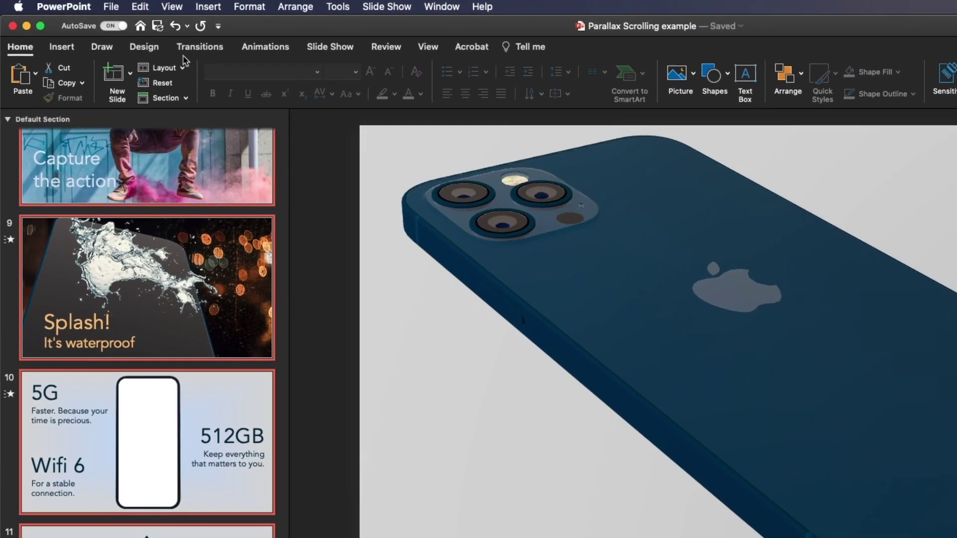
{"action": "left_click", "coordinate": [188, 49]}
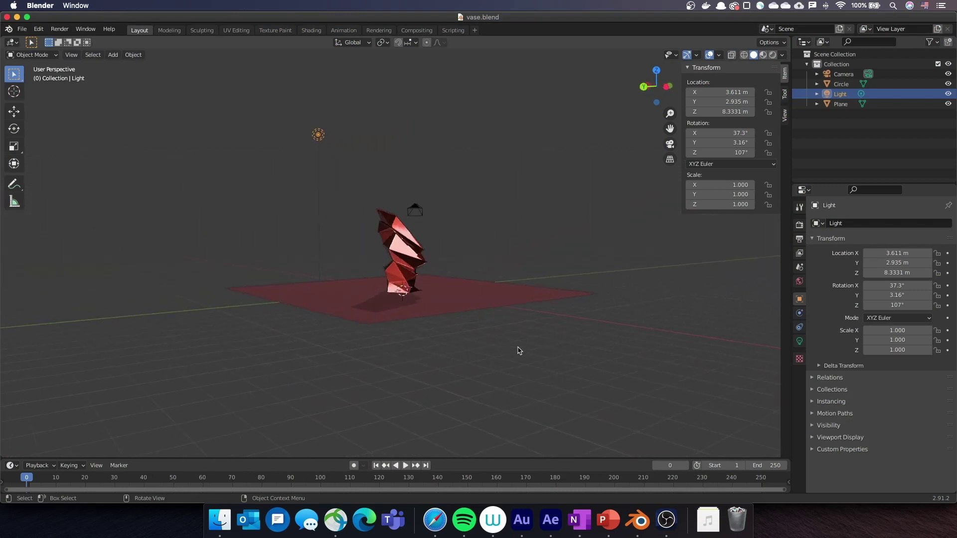
Step: Pan and zoom the 3D viewport to inspect the vase.blend model
{"action": "scroll", "coordinate": [518, 351], "scroll_direction": "left", "scroll_amount": 10}
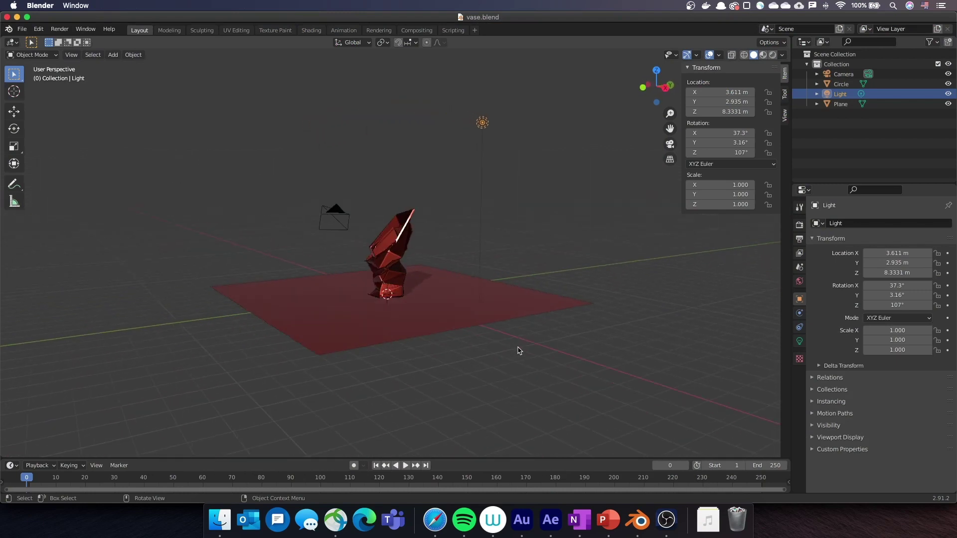
{"action": "scroll", "coordinate": [518, 351], "scroll_direction": "down", "scroll_amount": 8}
{"action": "scroll", "coordinate": [518, 351], "scroll_direction": "up", "scroll_amount": 5}
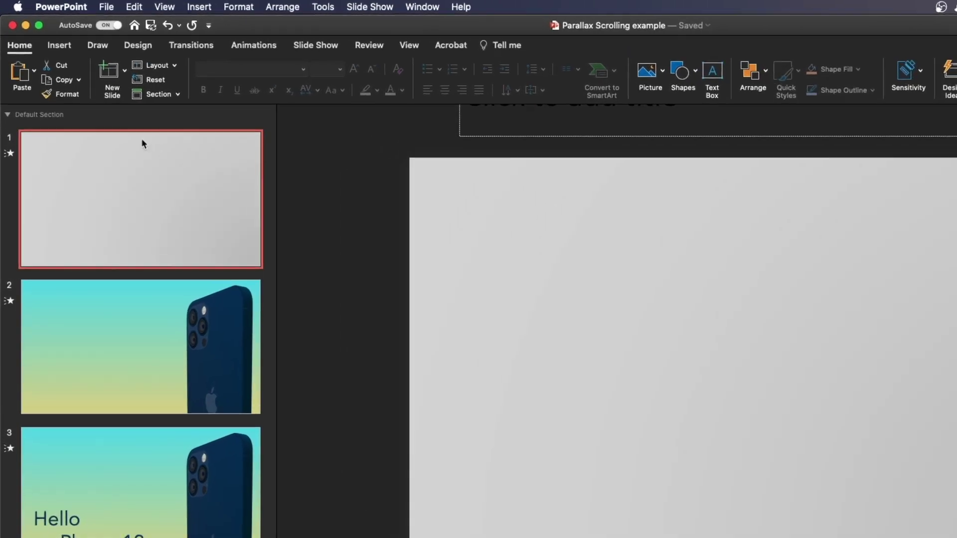
Step: Insert the Iphone12.fbx 3D model from this device onto blank slide 1
{"action": "left_click", "coordinate": [80, 60]}
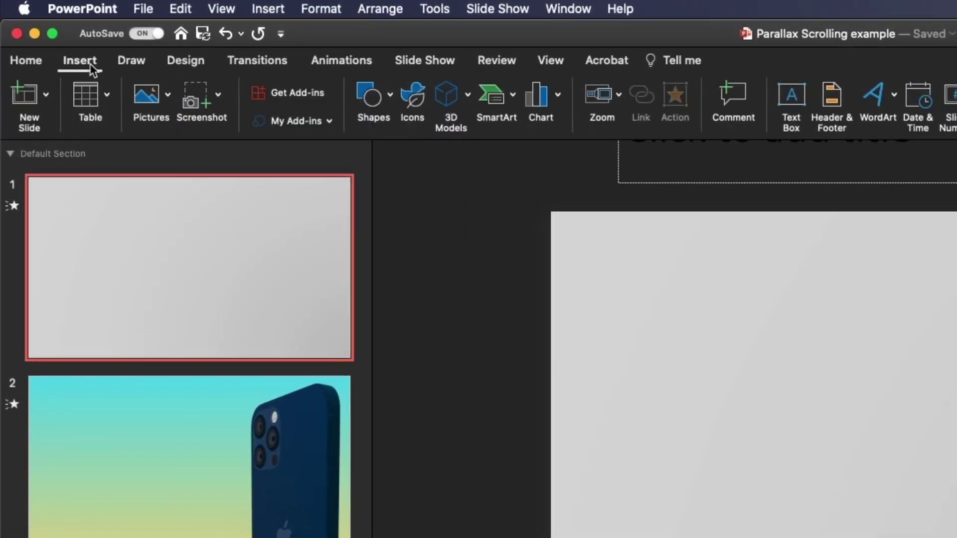
{"action": "left_click", "coordinate": [468, 95]}
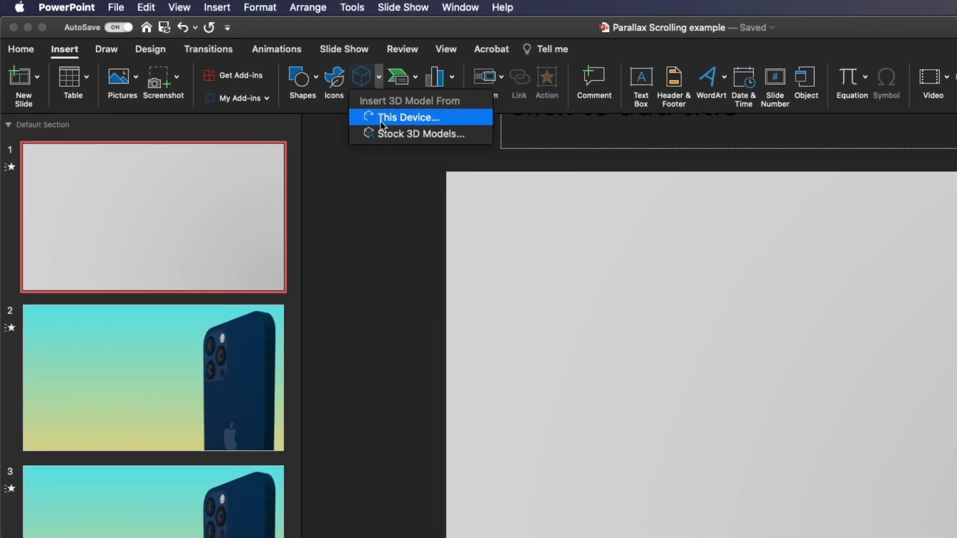
{"action": "left_click", "coordinate": [381, 121]}
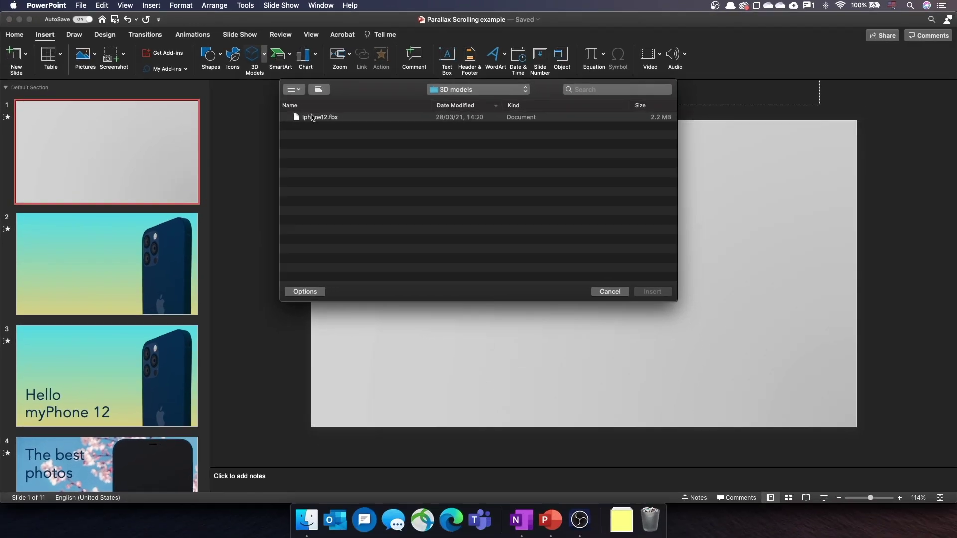
{"action": "left_click", "coordinate": [429, 127]}
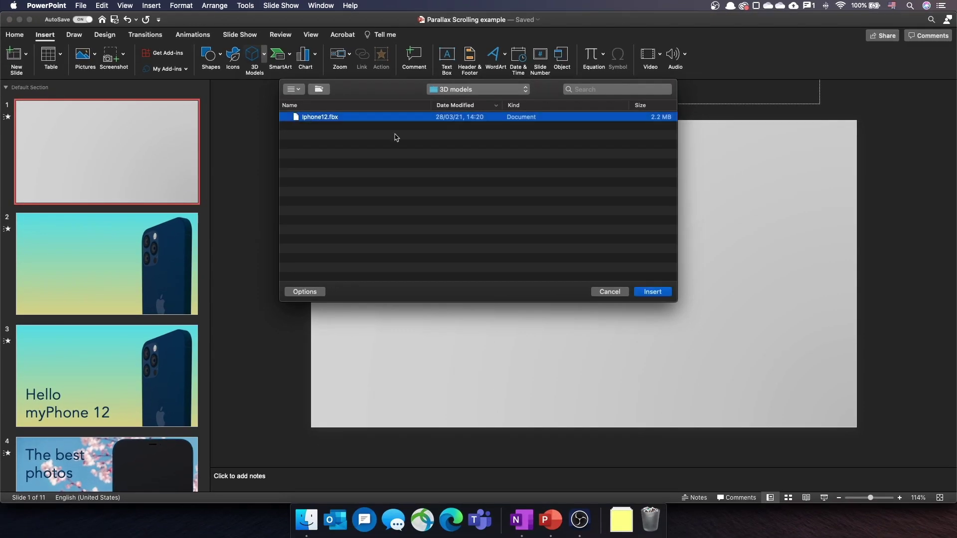
{"action": "left_click", "coordinate": [653, 291]}
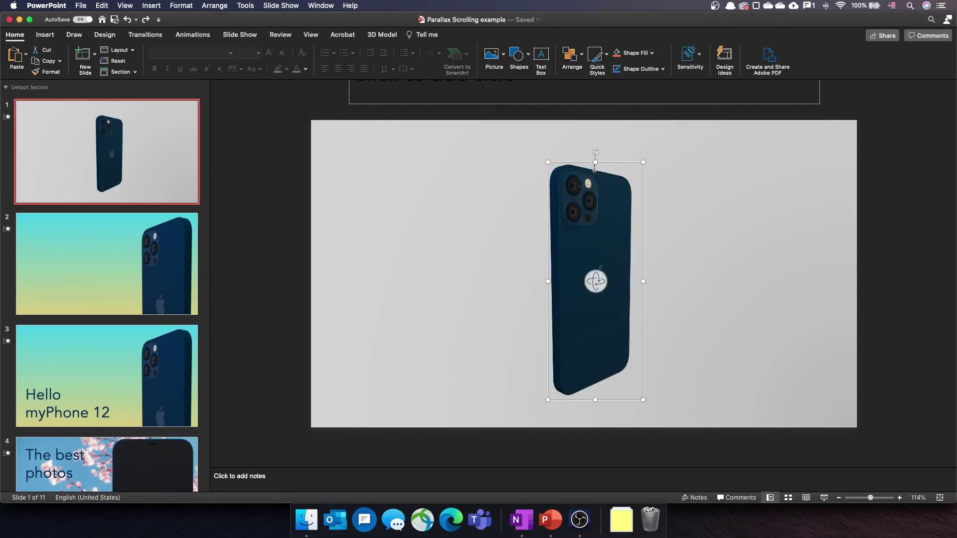
Step: Rotate the phone about 30 degrees, angle its back in 3D, and enlarge it across the slide
{"action": "left_click_drag", "start_coordinate": [594, 151], "coordinate": [480, 223]}
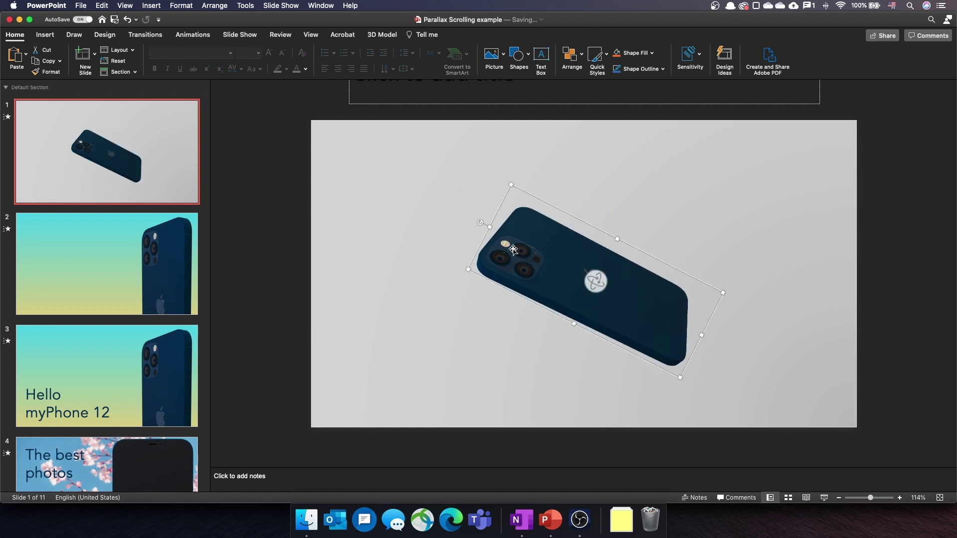
{"action": "left_click_drag", "start_coordinate": [597, 289], "coordinate": [602, 284]}
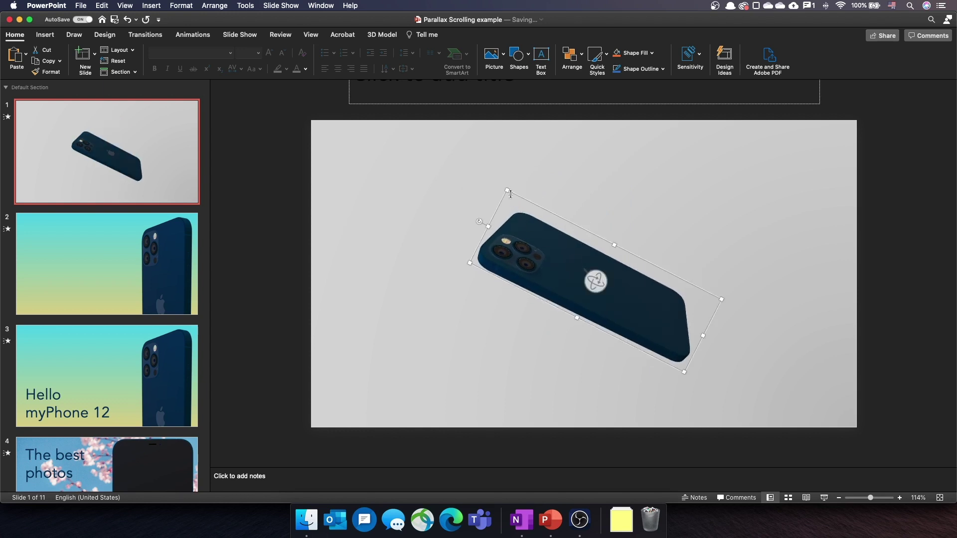
{"action": "left_click_drag", "start_coordinate": [506, 188], "coordinate": [433, 115]}
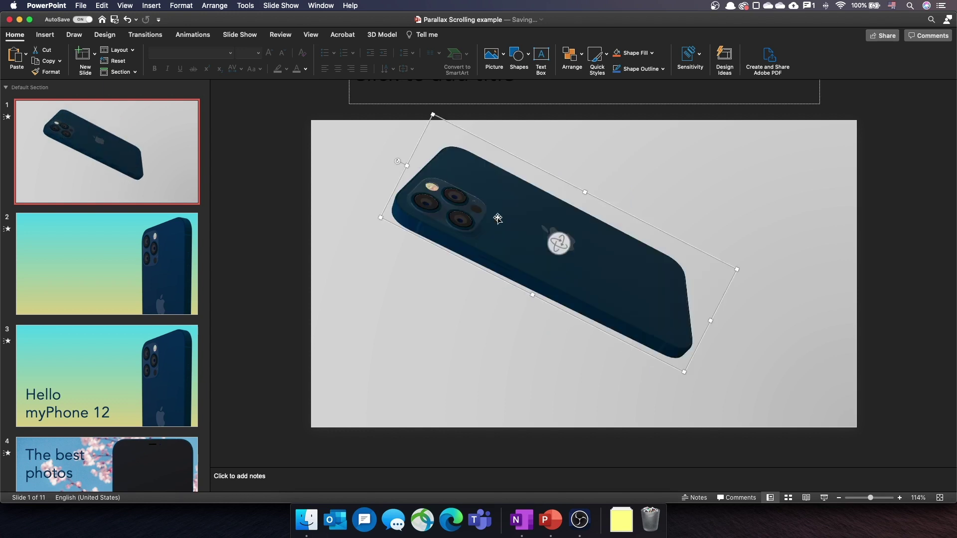
{"action": "left_click_drag", "start_coordinate": [650, 325], "coordinate": [656, 366]}
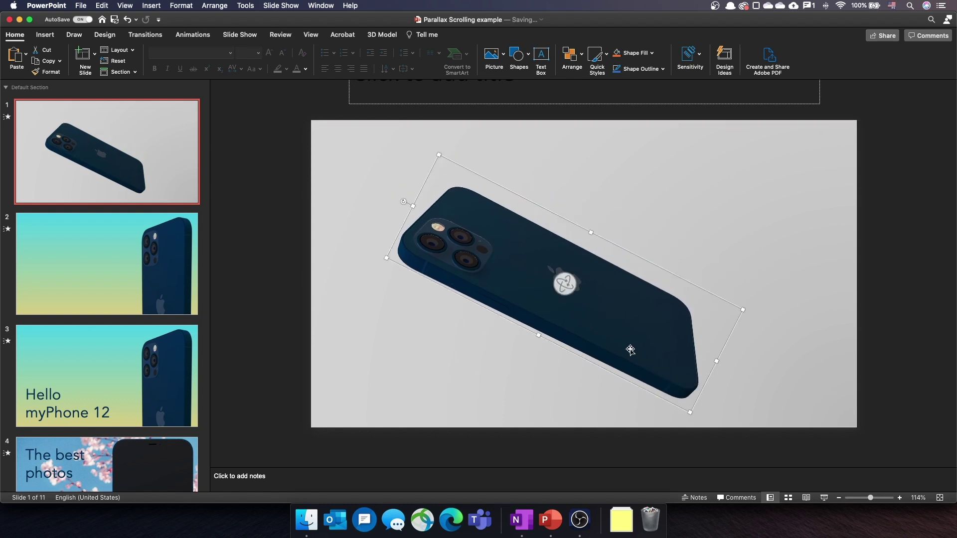
{"action": "left_click_drag", "start_coordinate": [564, 281], "coordinate": [528, 263]}
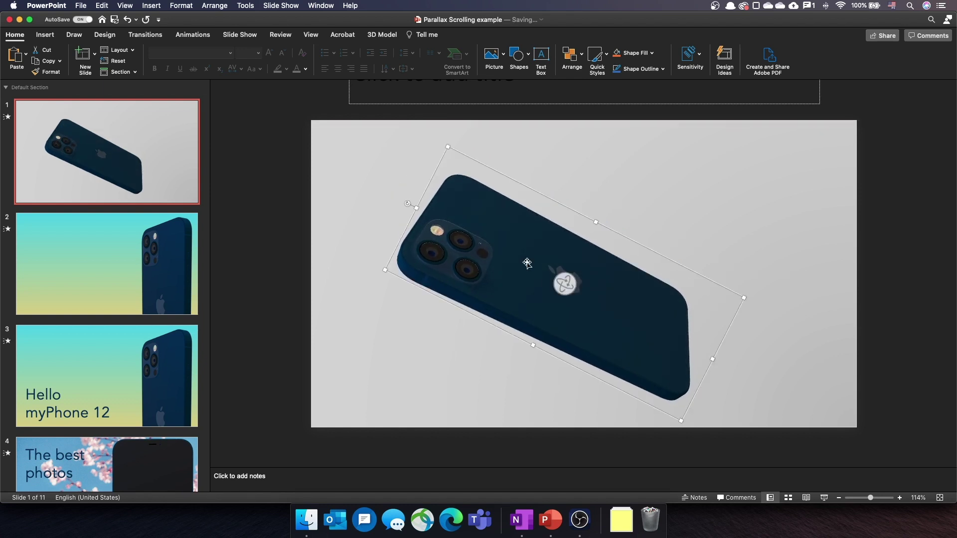
{"action": "left_click_drag", "start_coordinate": [447, 147], "coordinate": [405, 101]}
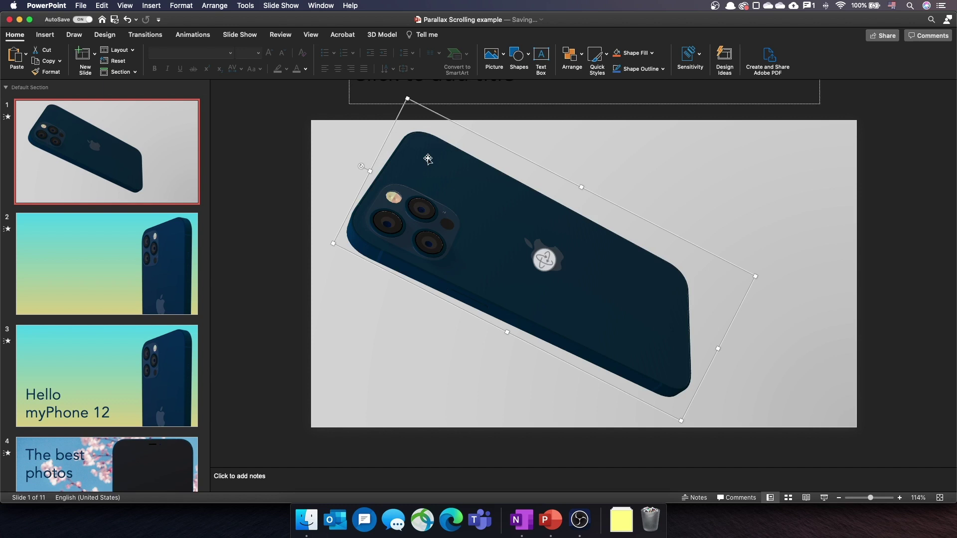
{"action": "left_click_drag", "start_coordinate": [490, 189], "coordinate": [510, 208]}
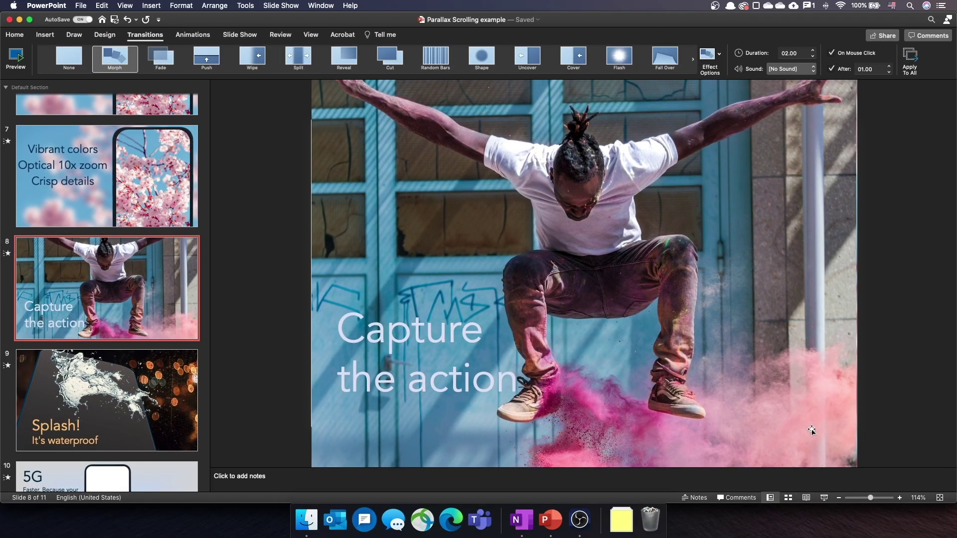
Step: Zoom out to 25% to reveal the stacked images, then preview the Morph transition
{"action": "scroll", "coordinate": [812, 431], "scroll_direction": "down", "scroll_amount": 5}
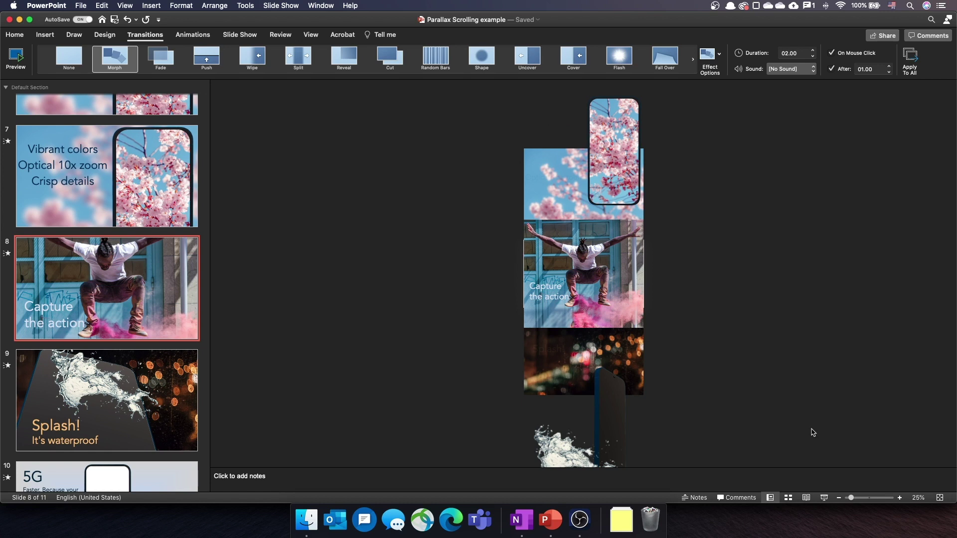
{"action": "left_click", "coordinate": [123, 59]}
Step: Go to slide 9 'Splash! It's waterproof' and replay its Morph transition preview
{"action": "key", "text": "Down"}
{"action": "left_click", "coordinate": [121, 57]}
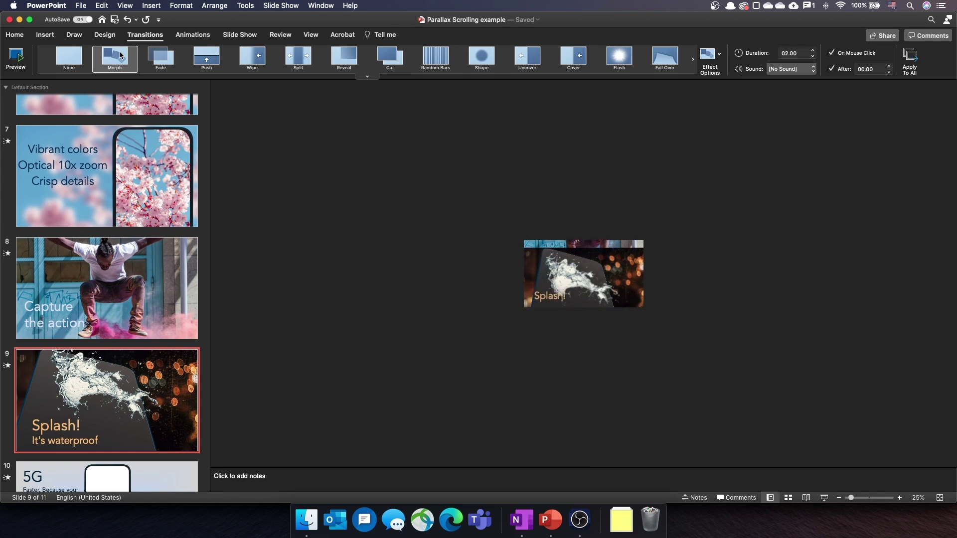
{"action": "left_click", "coordinate": [121, 56]}
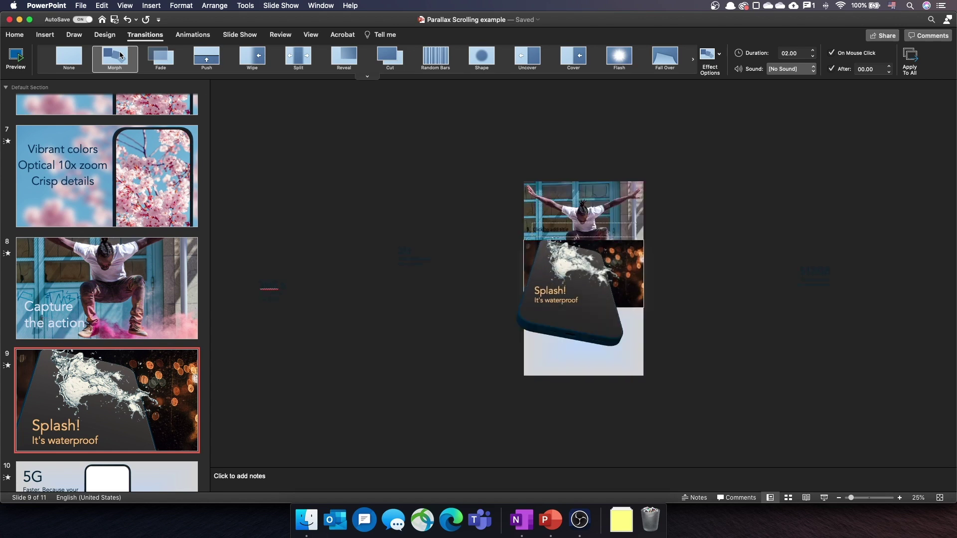